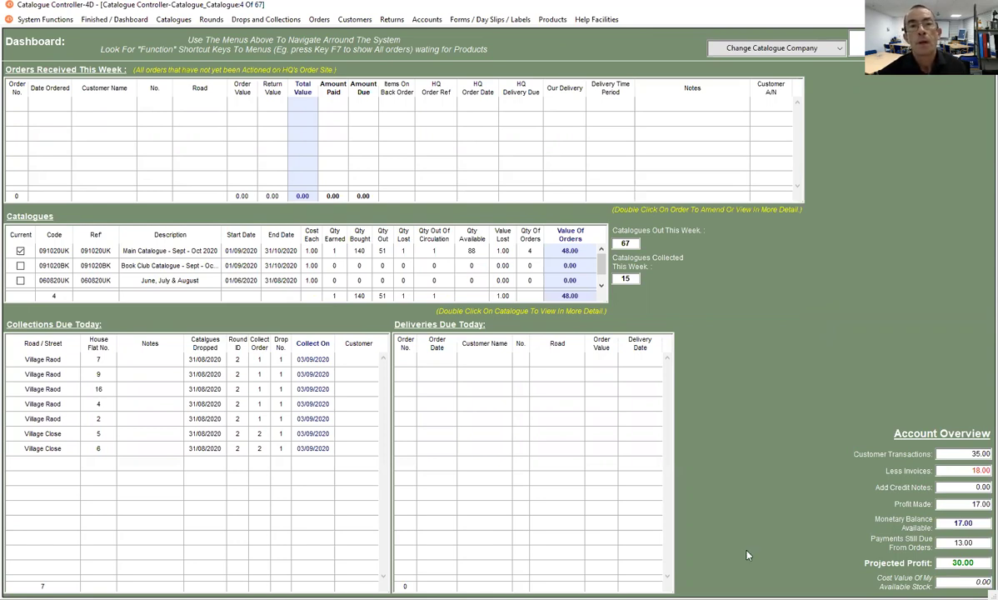
Open the Betterware invoice from the Accounts Dashboard for amending.
click(426, 19)
click(460, 34)
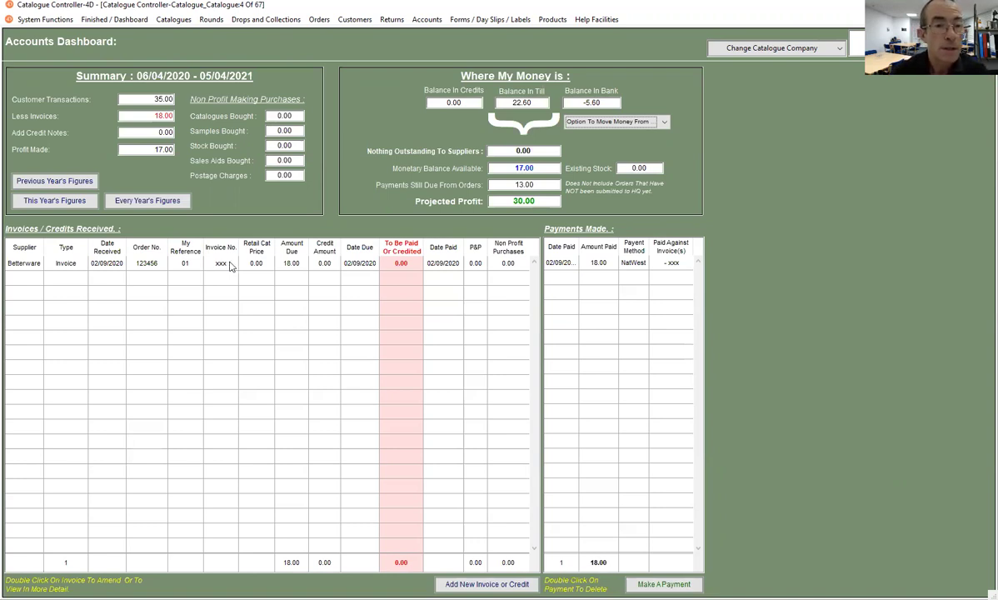
double_click(230, 265)
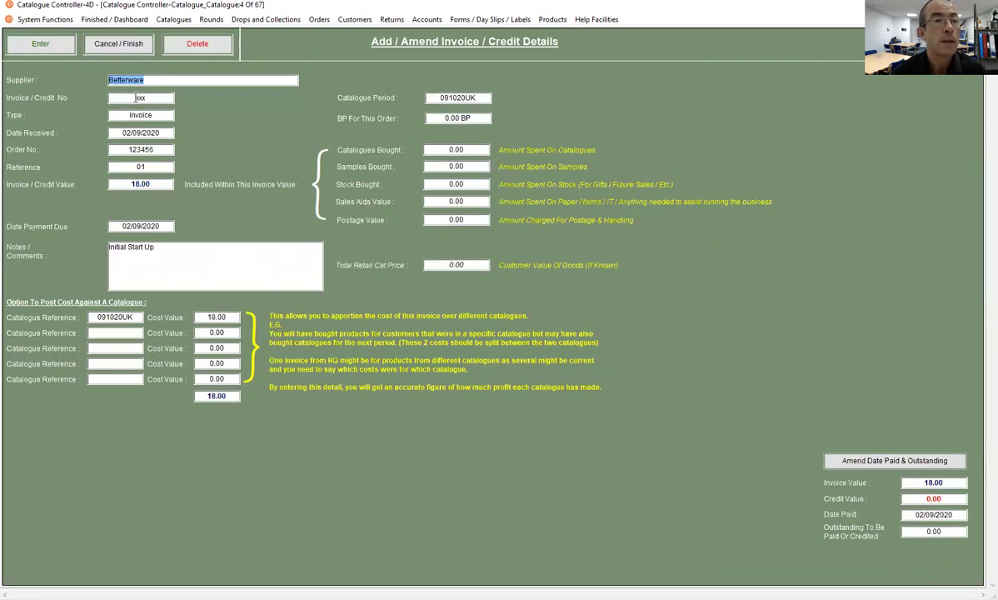
Replace the xxx invoice number with 12346 and save, accepting the zero BP value.
click(146, 98)
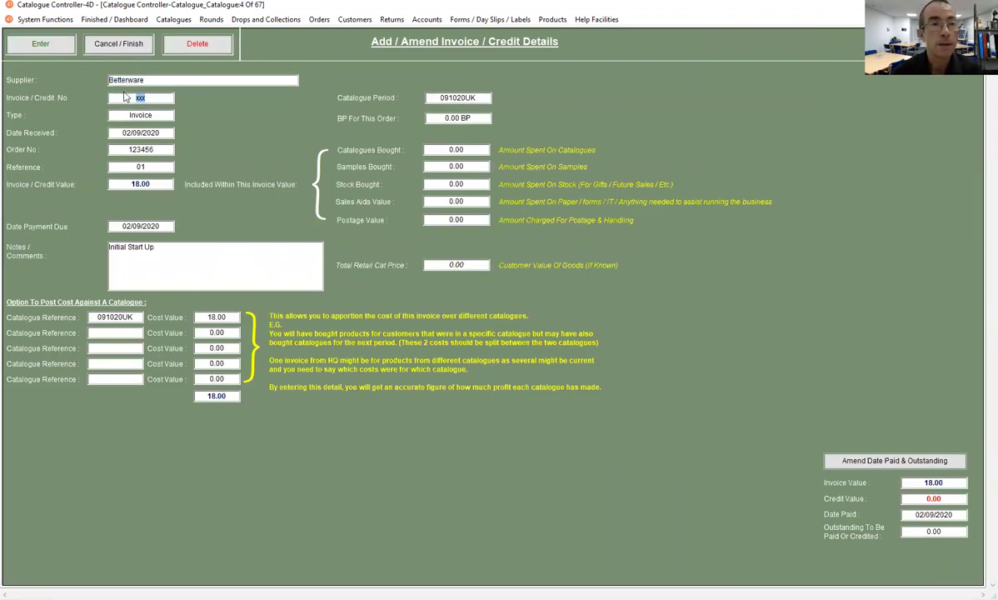
text(12346)
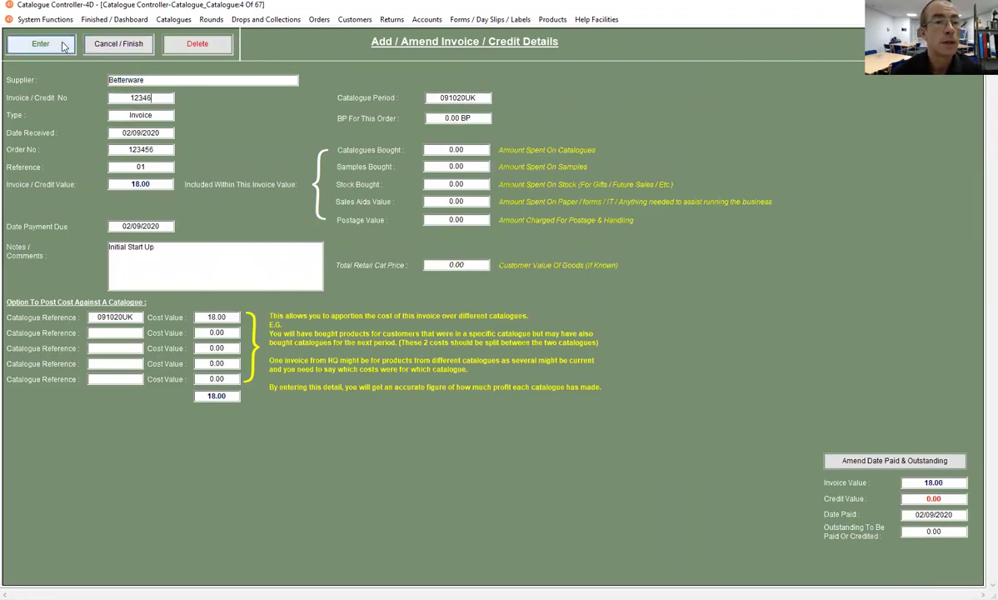
click(64, 46)
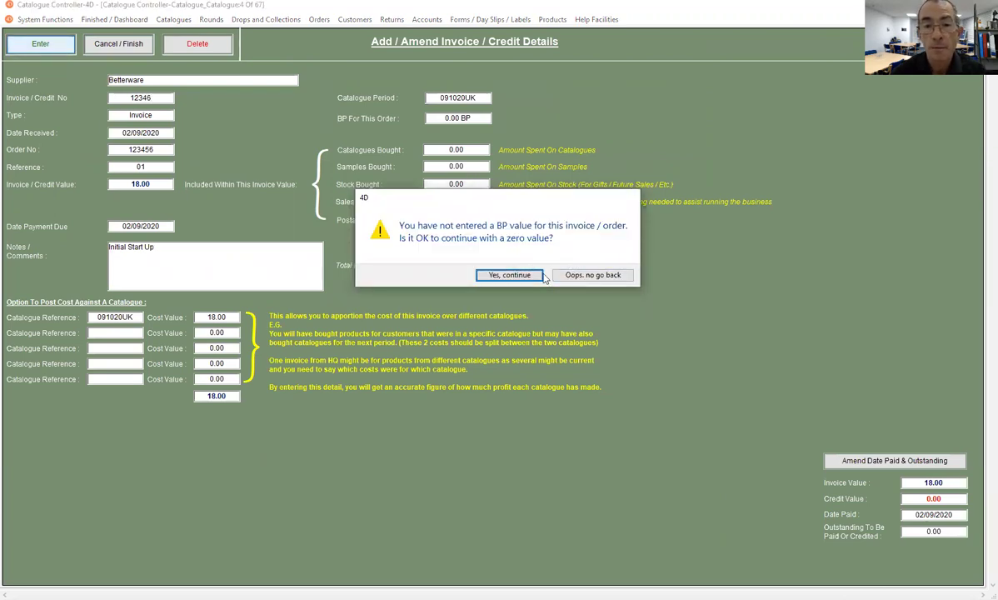
click(541, 276)
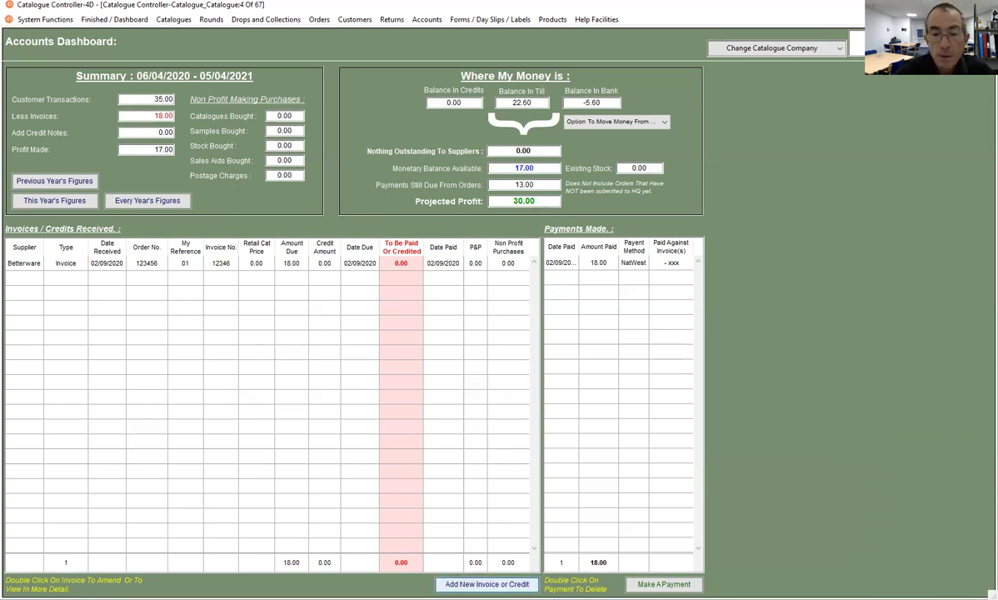
Start a new invoice for supplier Betterware with number xxx and type Invoice.
click(487, 584)
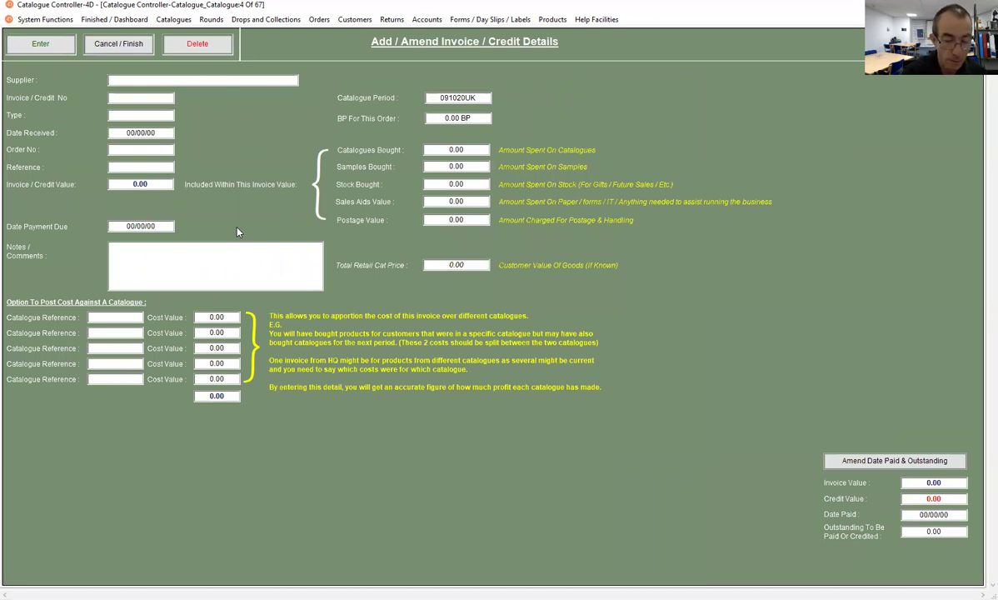
text(Bettw)
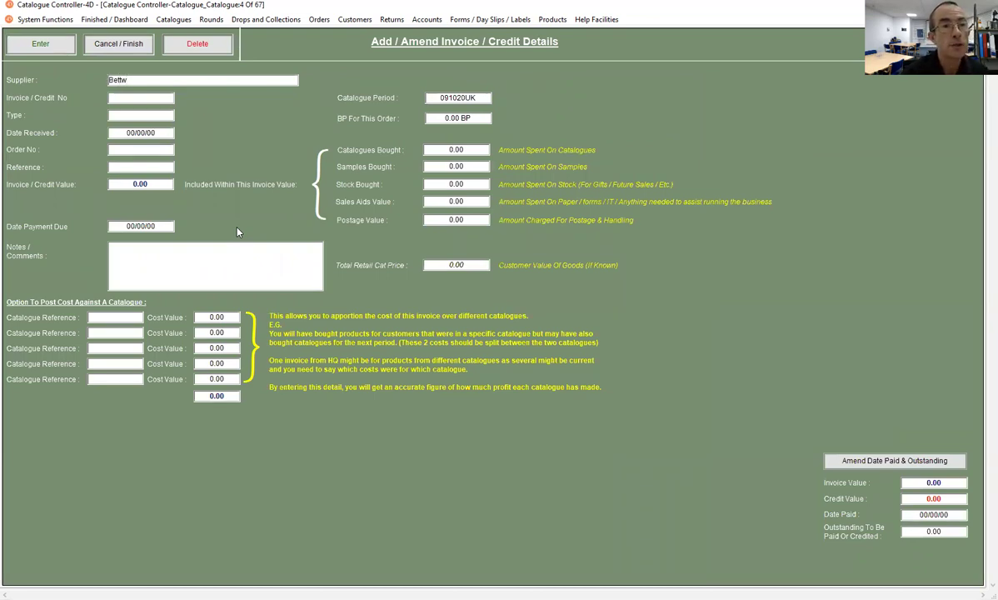
key(BackSpace)
text(erwar)
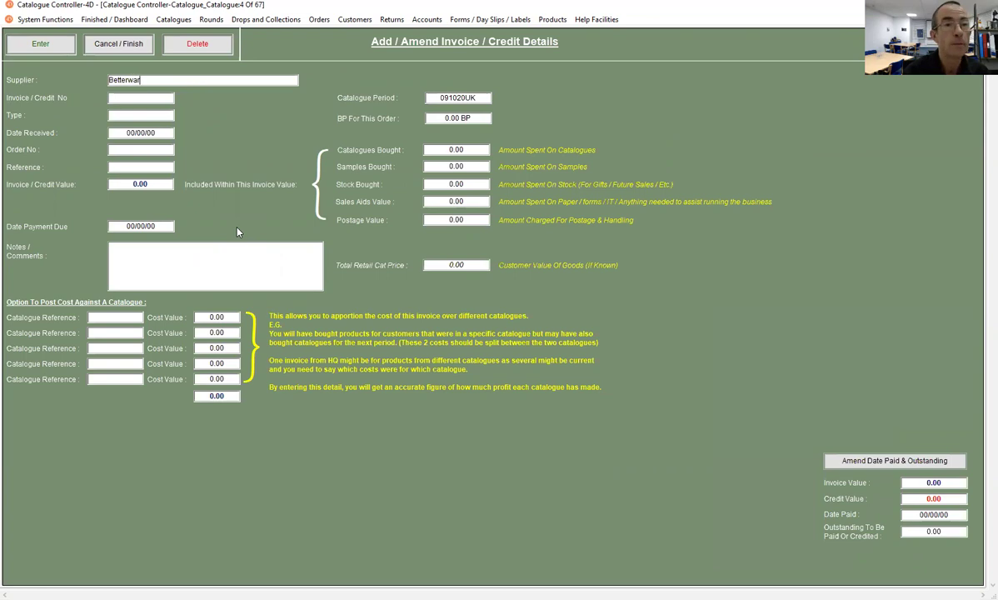
text(e)
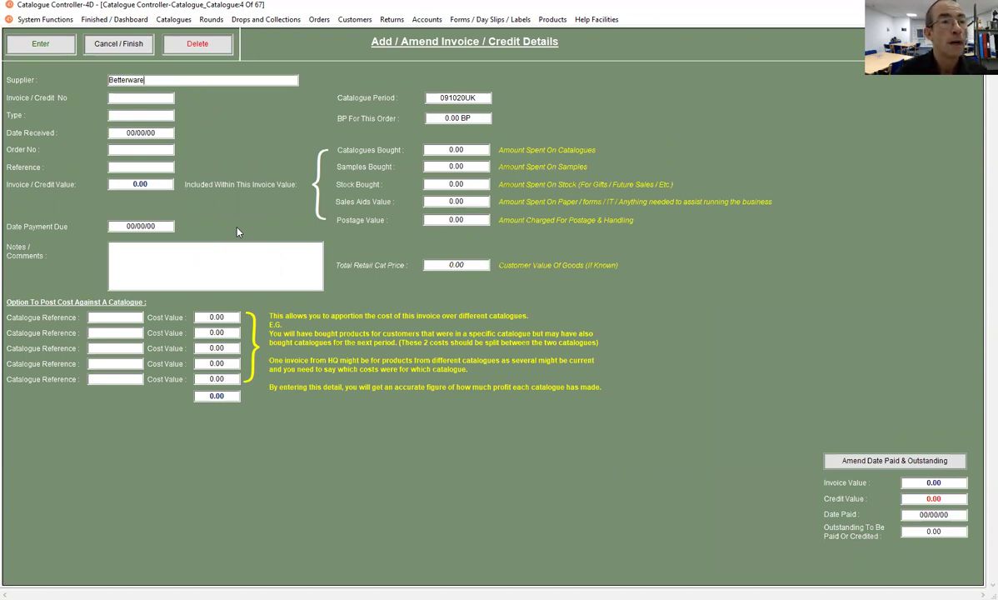
text(x)
key(BackSpace)
text(xxx)
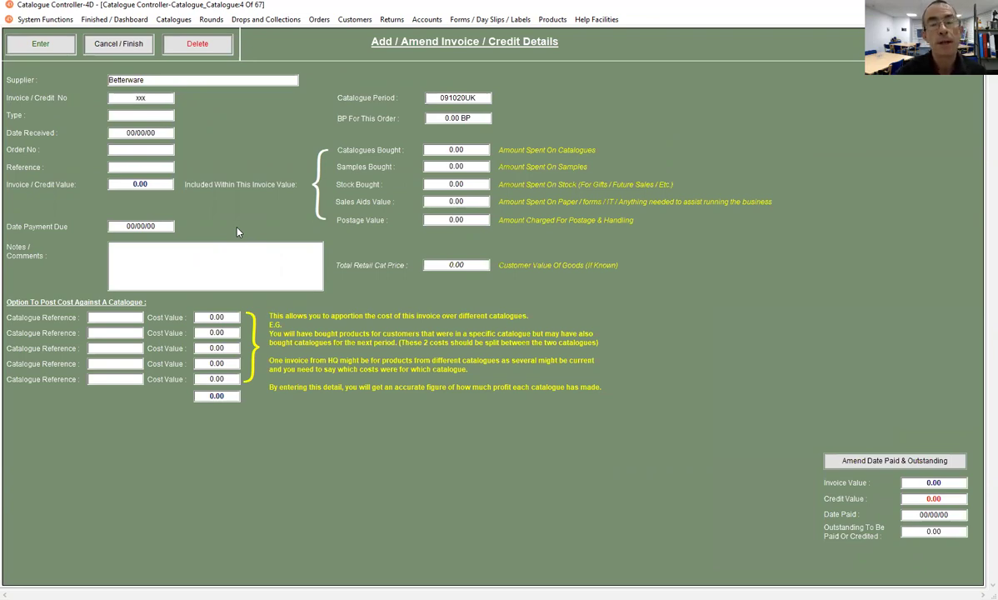
key(Tab)
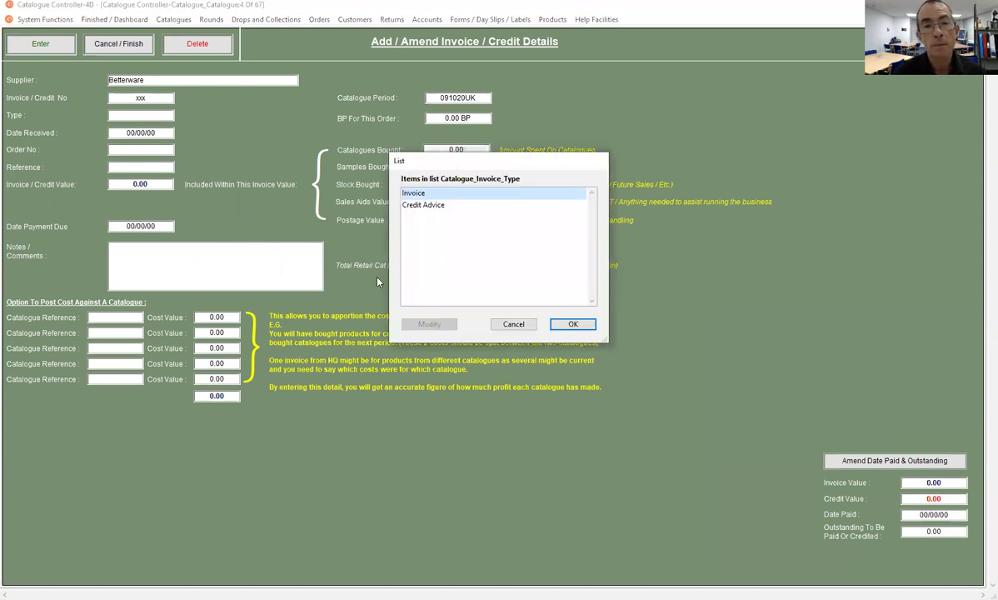
double_click(429, 194)
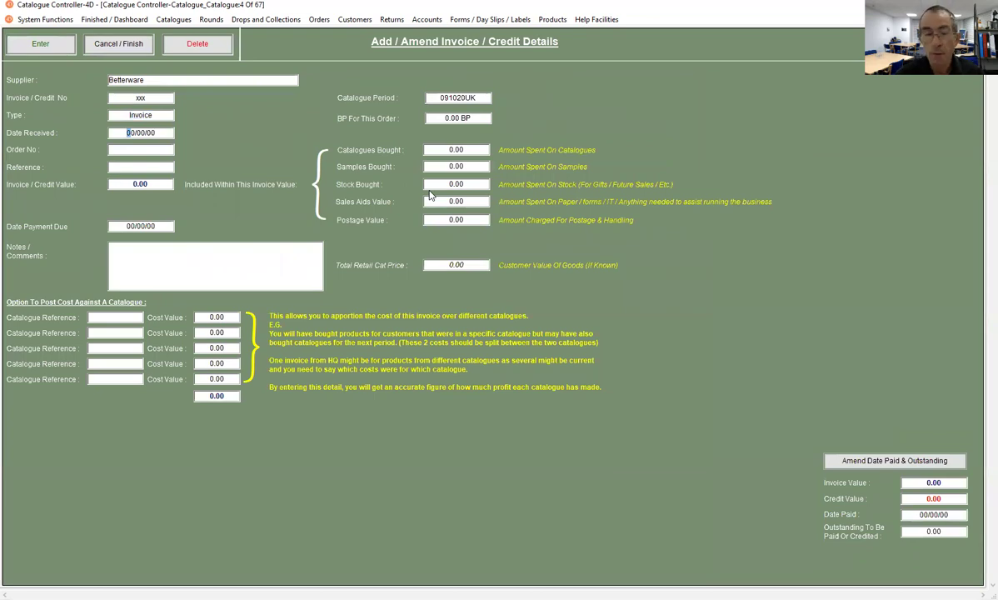
Enter received date 02/09/2020, order number 4564545, reference 02 and value 37.00.
text(02/09/20)
key(Tab)
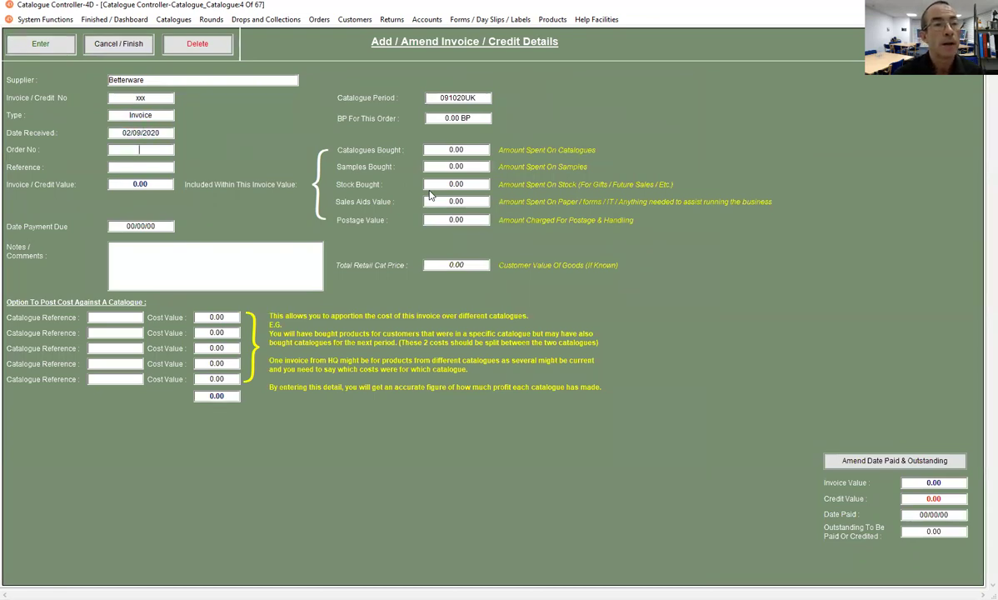
text(4564545)
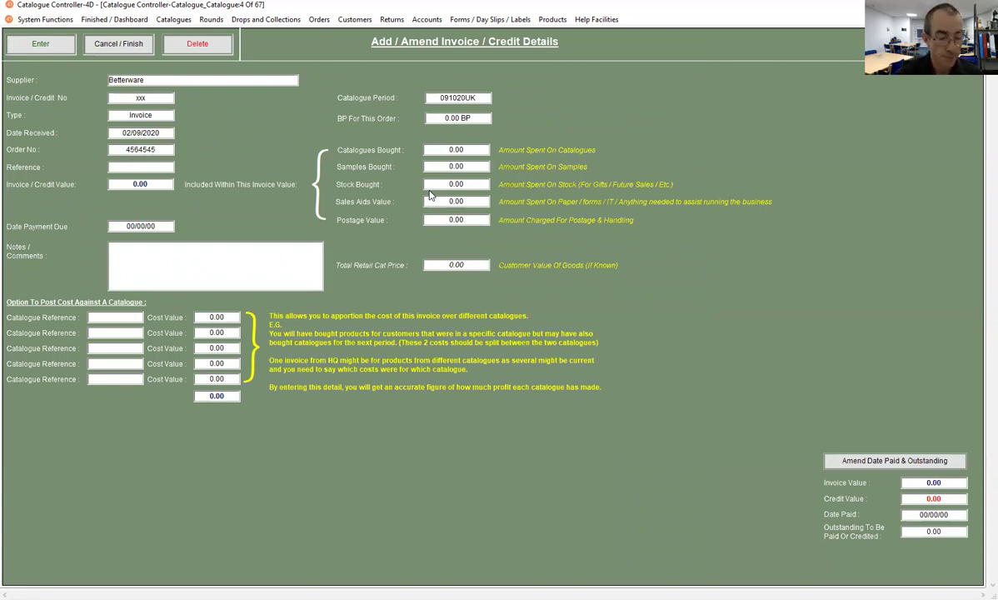
key(Tab)
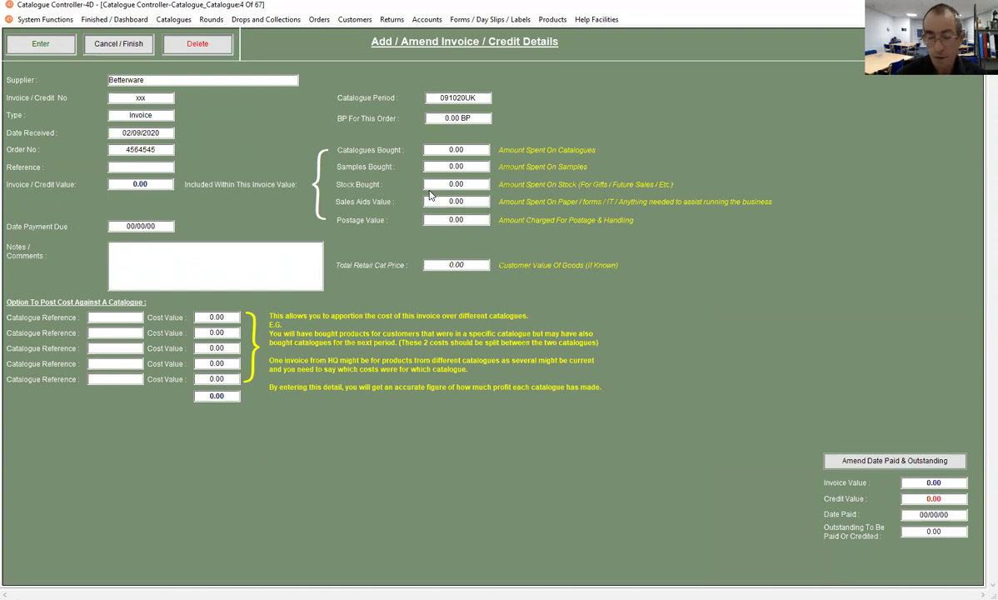
text(02)
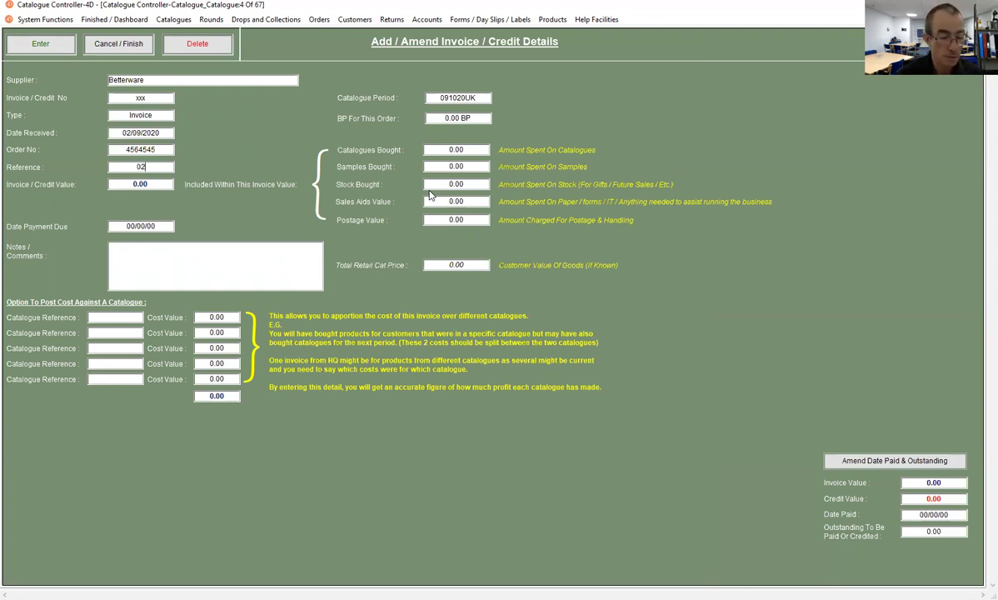
key(Tab)
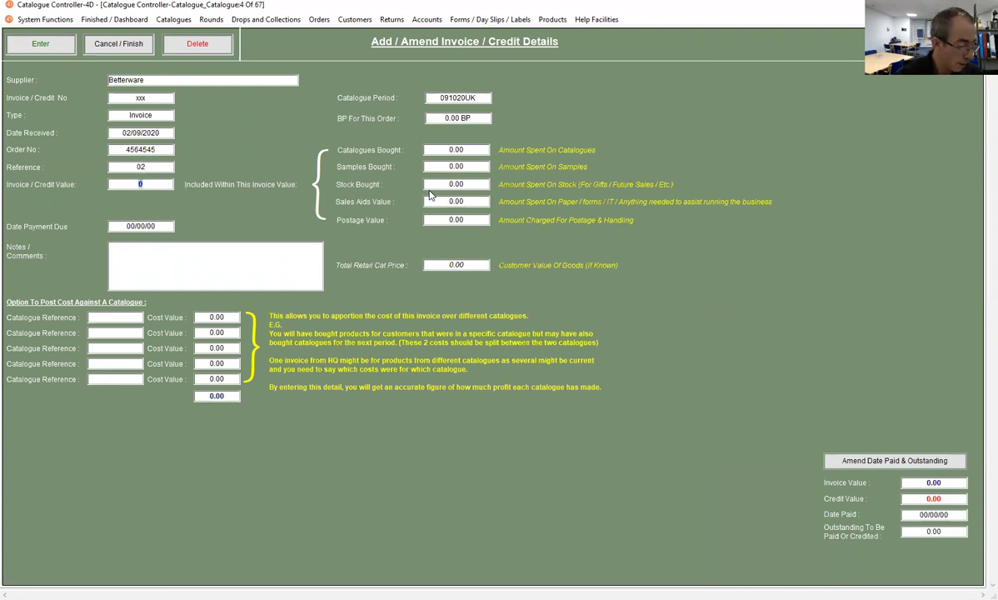
text(37.00)
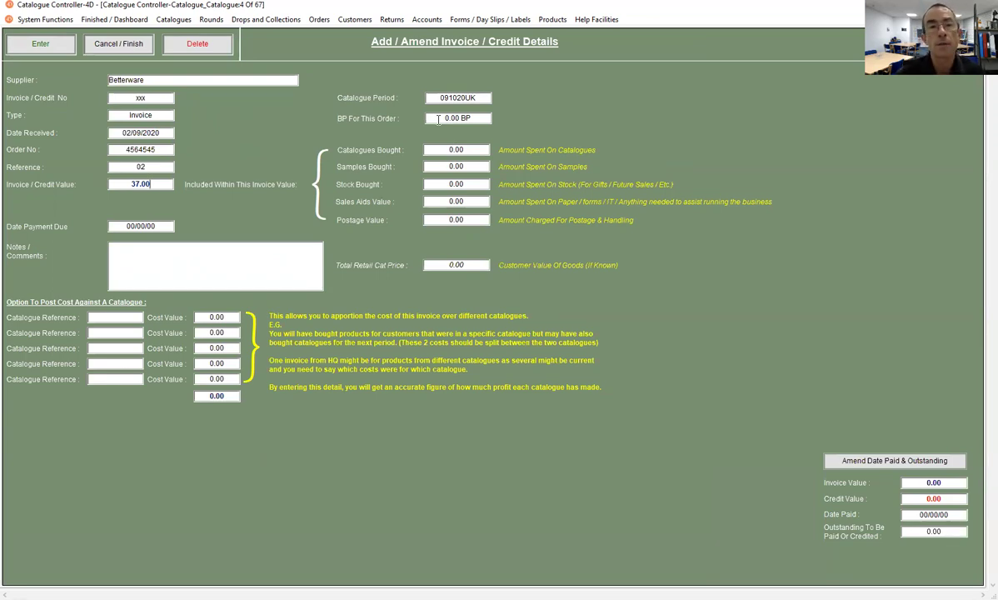
Set Catalogues Bought to 1.00 and the payment due date to 04/09/2020.
key(Tab)
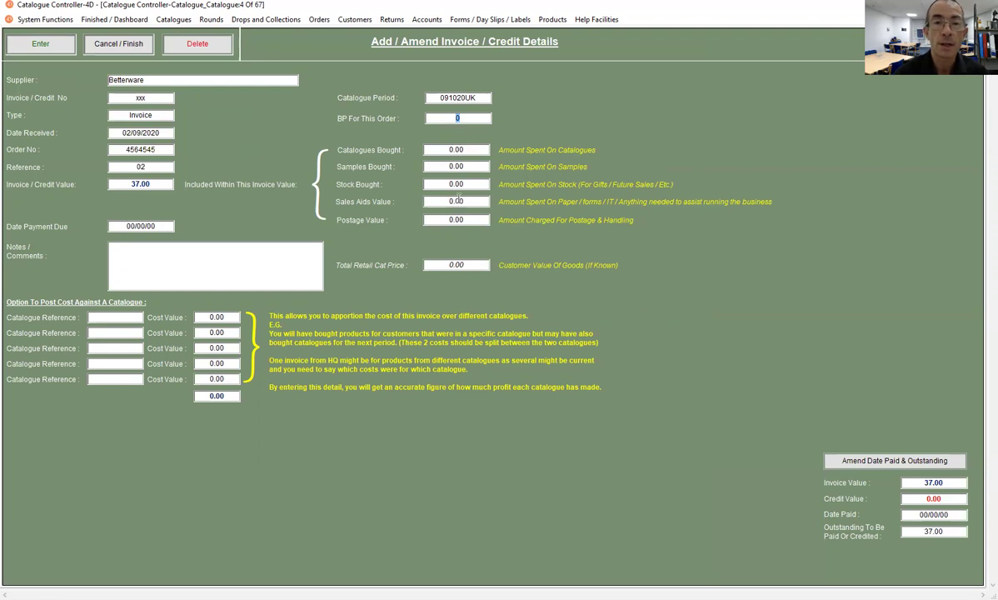
click(444, 150)
text(1)
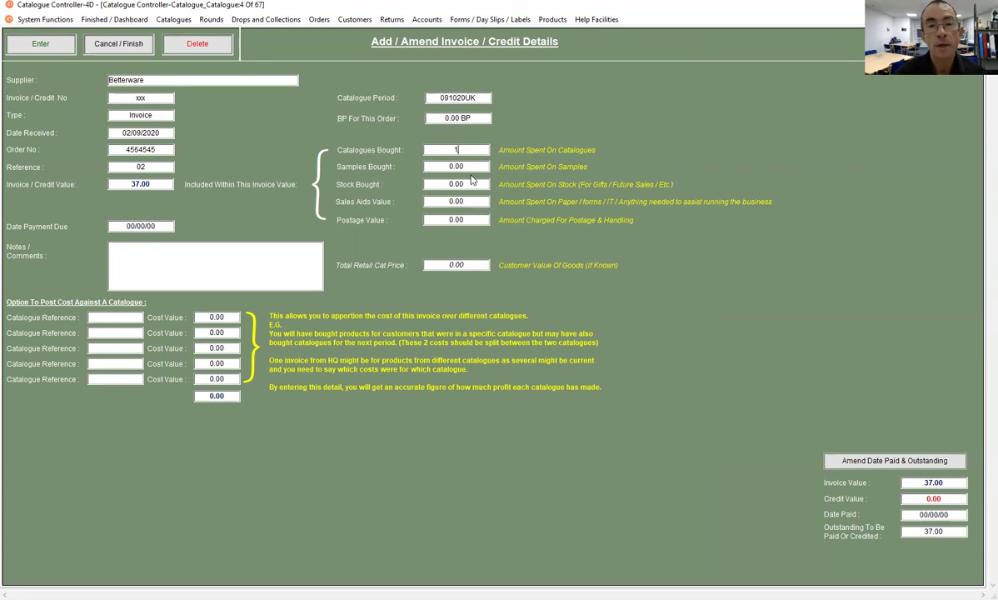
click(473, 166)
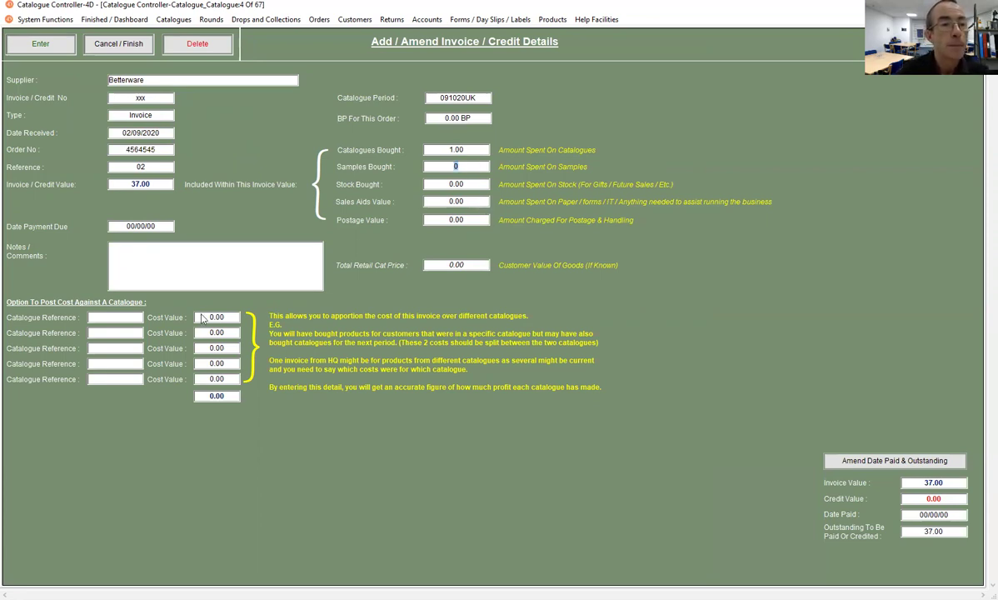
click(121, 226)
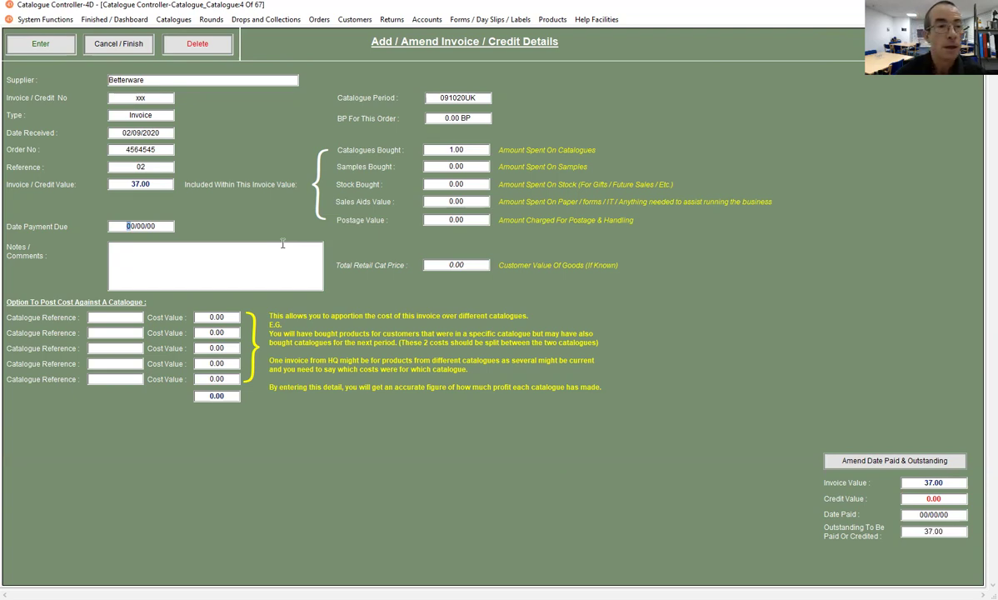
text(04/)
text(09/)
text(20)
key(Tab)
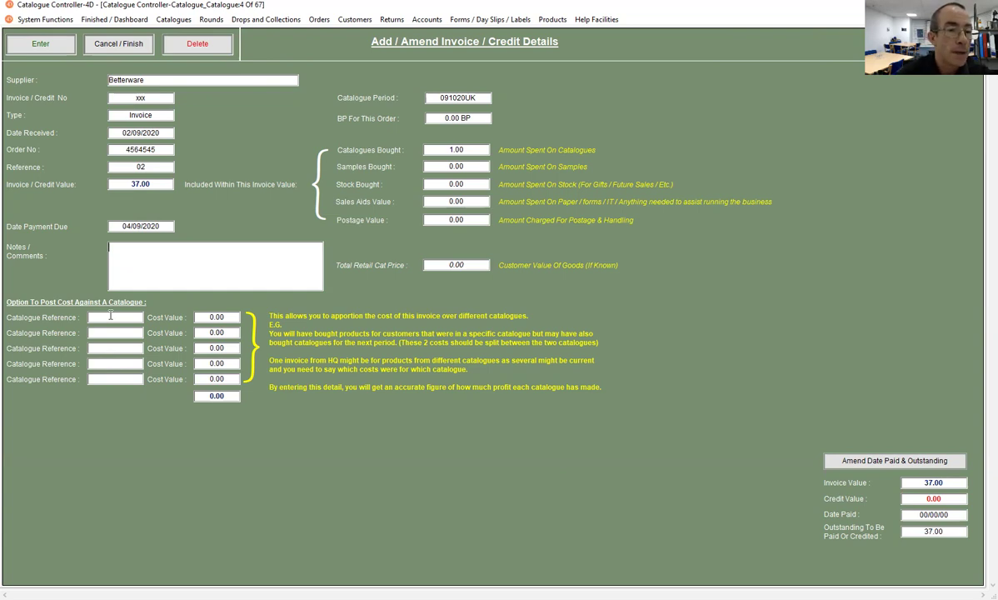
Allocate 36.00 of the invoice cost to catalogue 091020UK.
key(Tab)
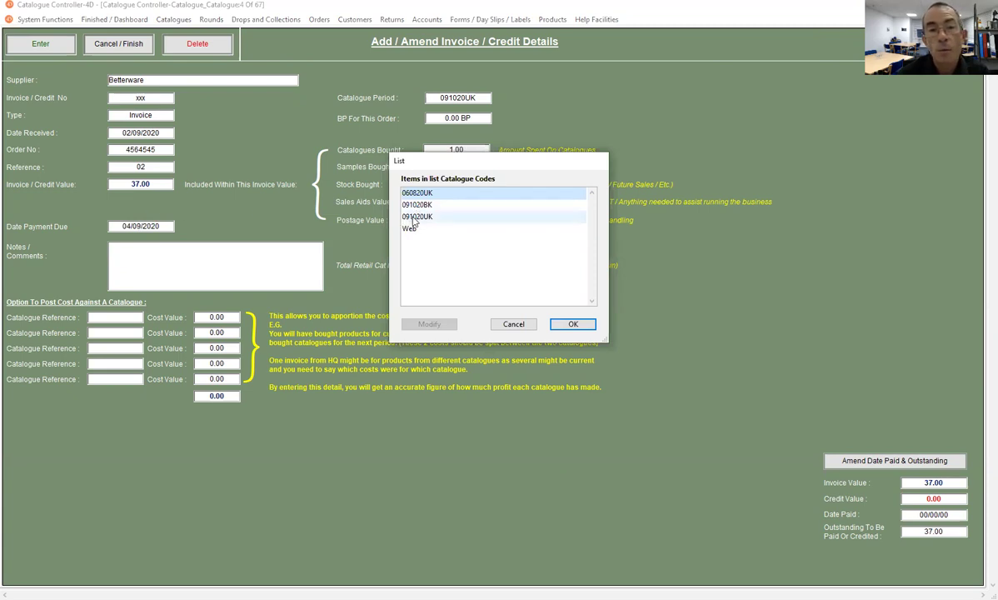
click(418, 220)
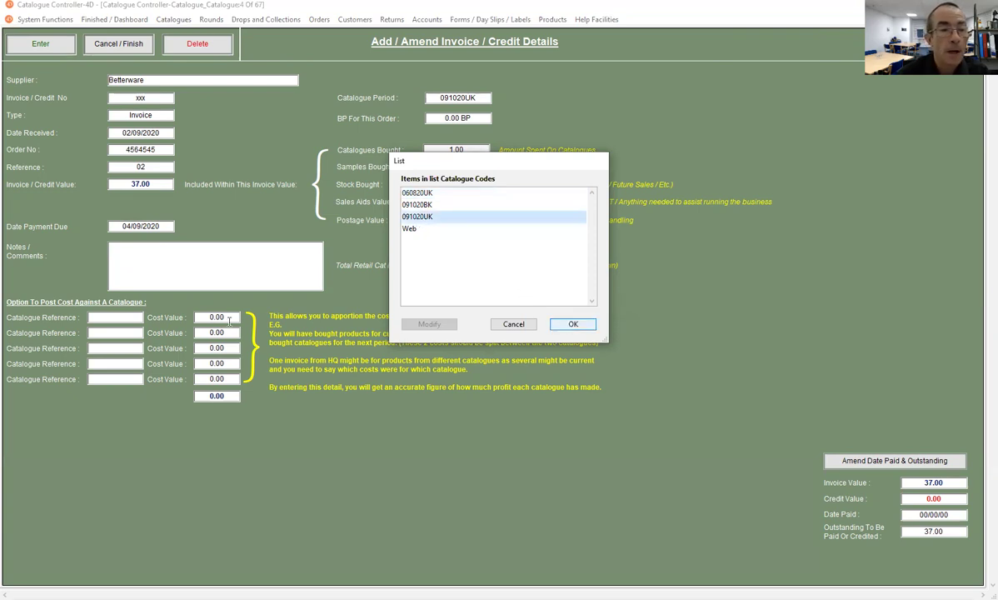
click(571, 324)
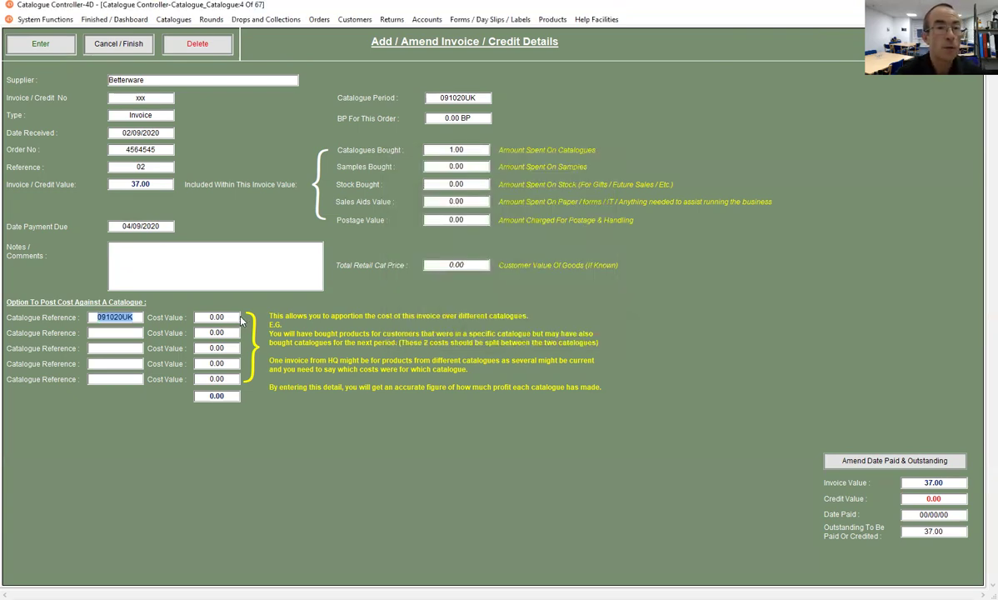
click(239, 318)
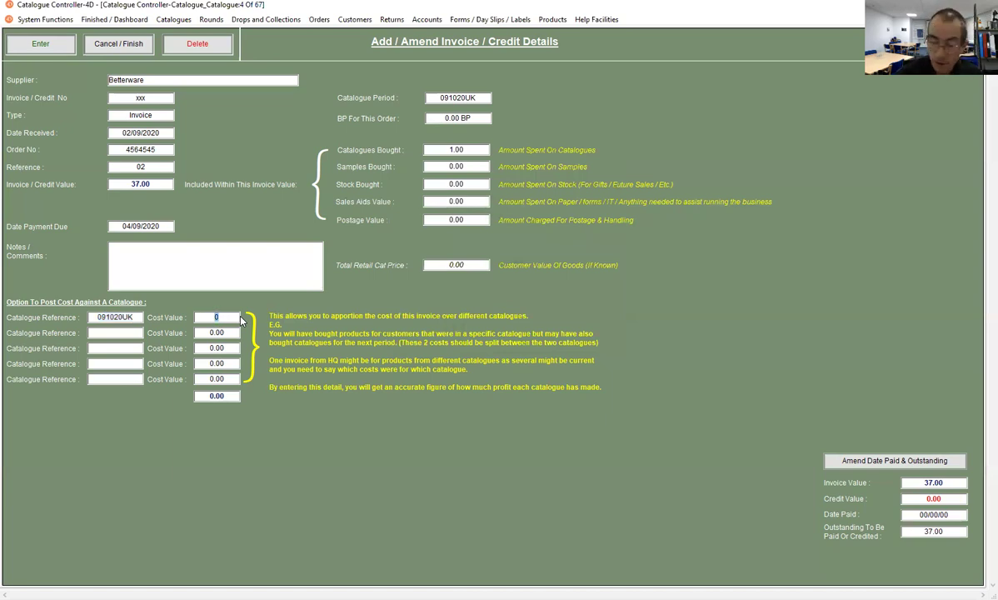
text(36)
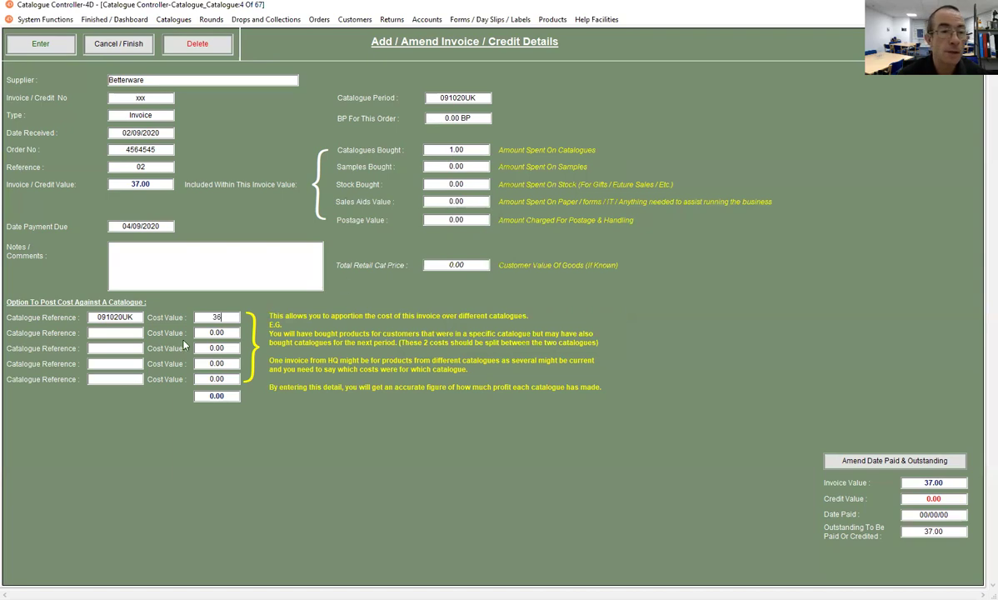
click(121, 333)
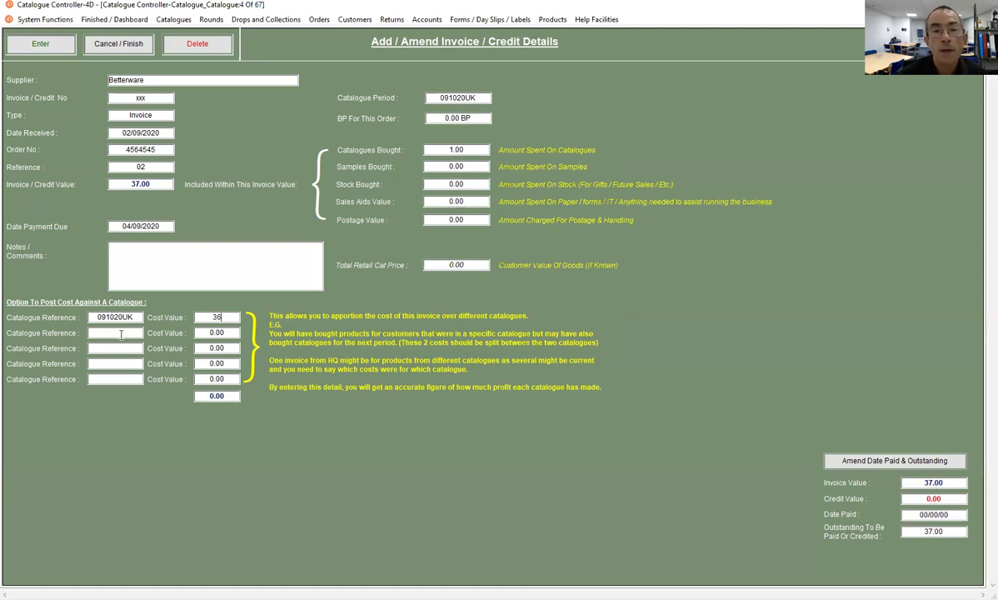
Allocate the remaining 1.00 to catalogue 091020BK, totalling 37.00.
key(Tab)
click(397, 204)
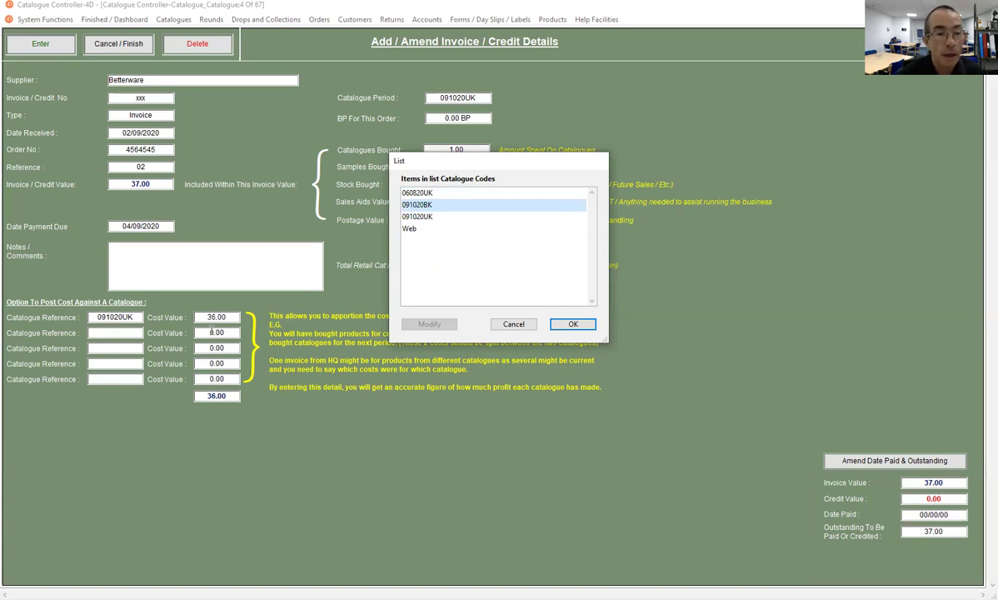
key(Return)
key(Tab)
text(1)
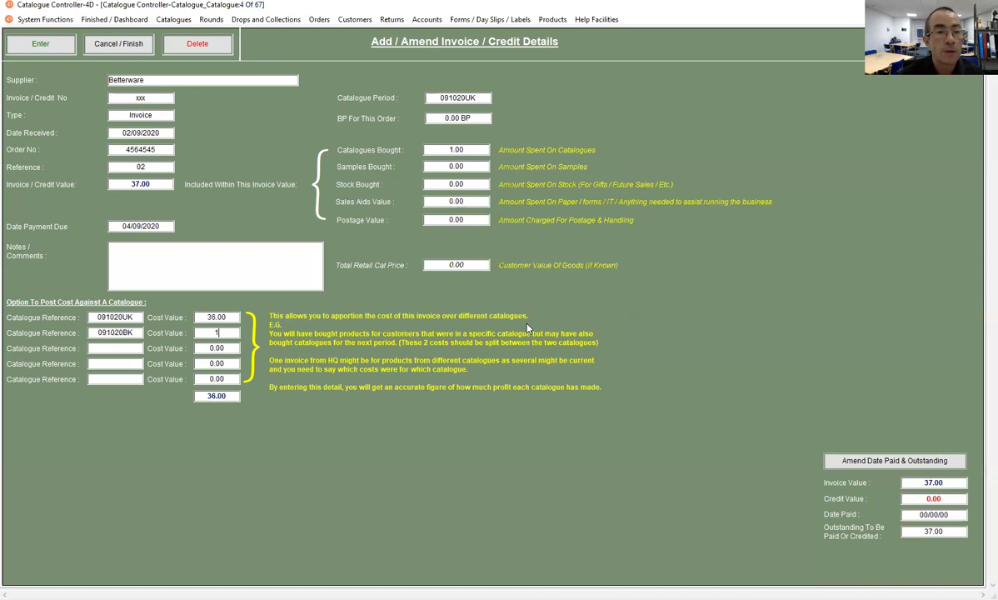
key(Tab)
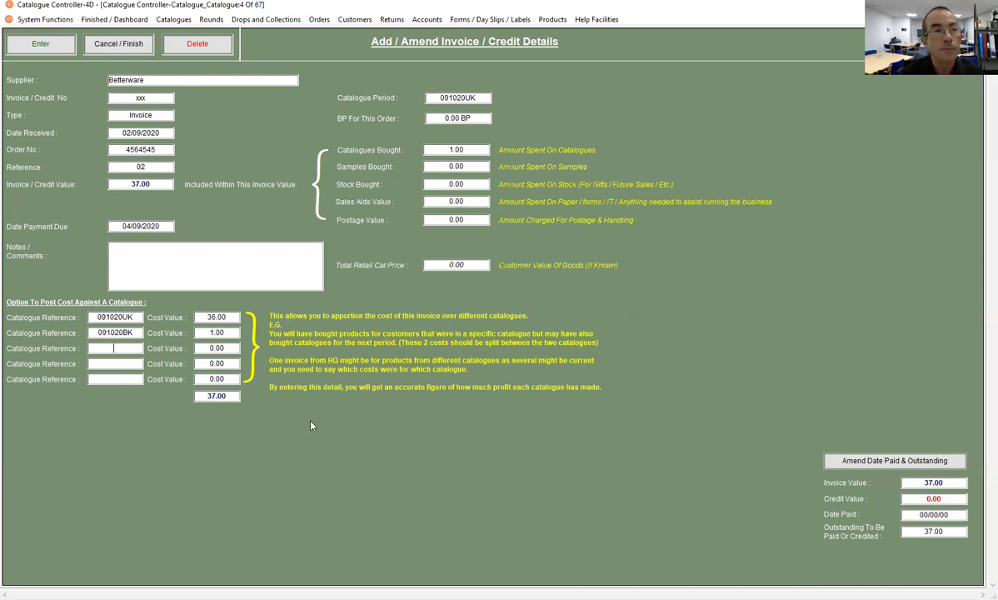
Save the new Betterware invoice, continuing past the zero BP warning.
click(57, 49)
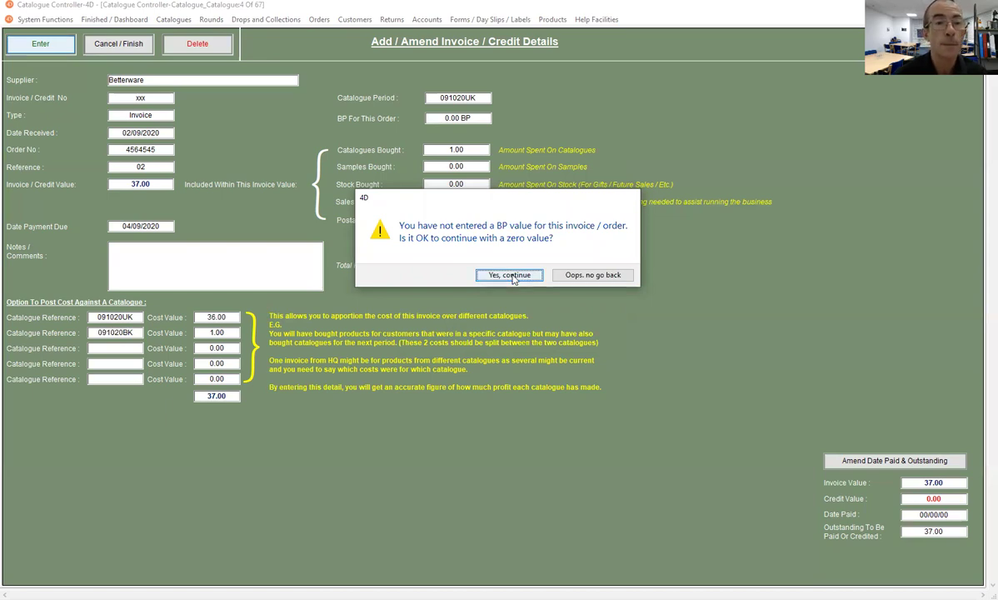
click(511, 275)
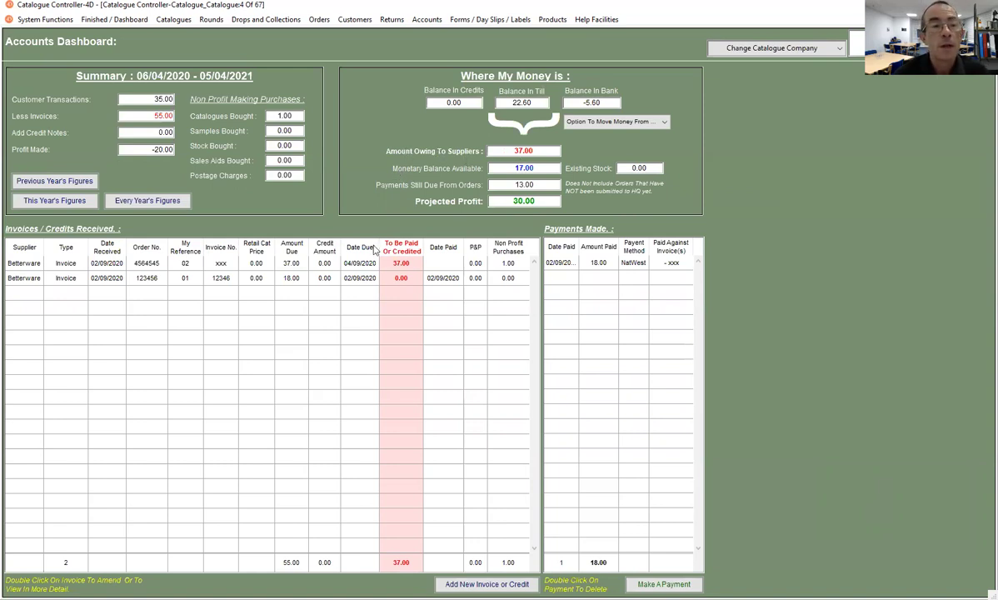
Check catalogue costs (091020UK 54.00, 091020BK 1.00), then return to the Accounts Dashboard.
click(171, 20)
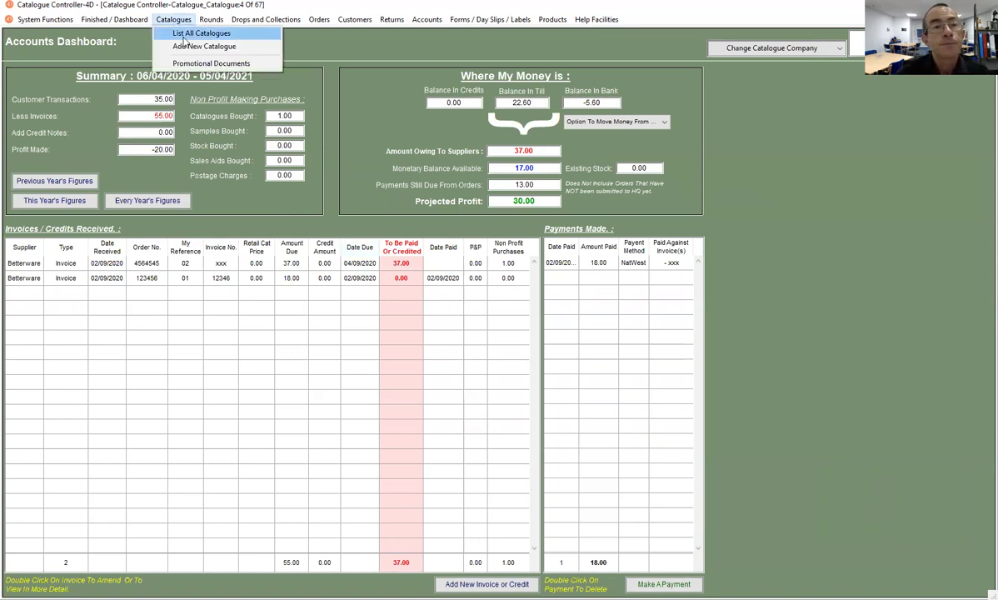
click(183, 36)
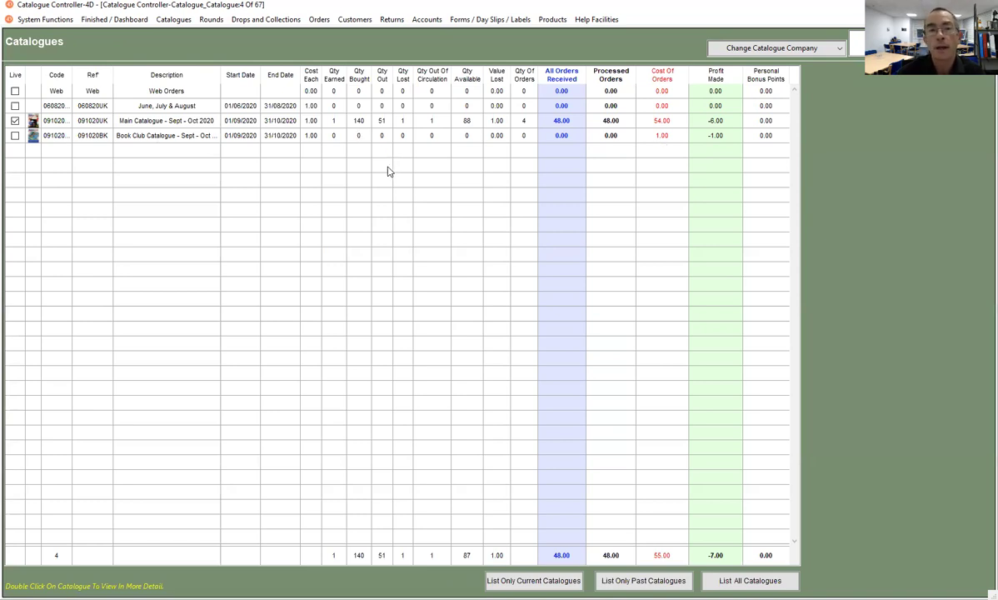
click(425, 19)
Enter a 37.00 payment dated 03/09/2020 from Bank with method NatWet.
click(441, 35)
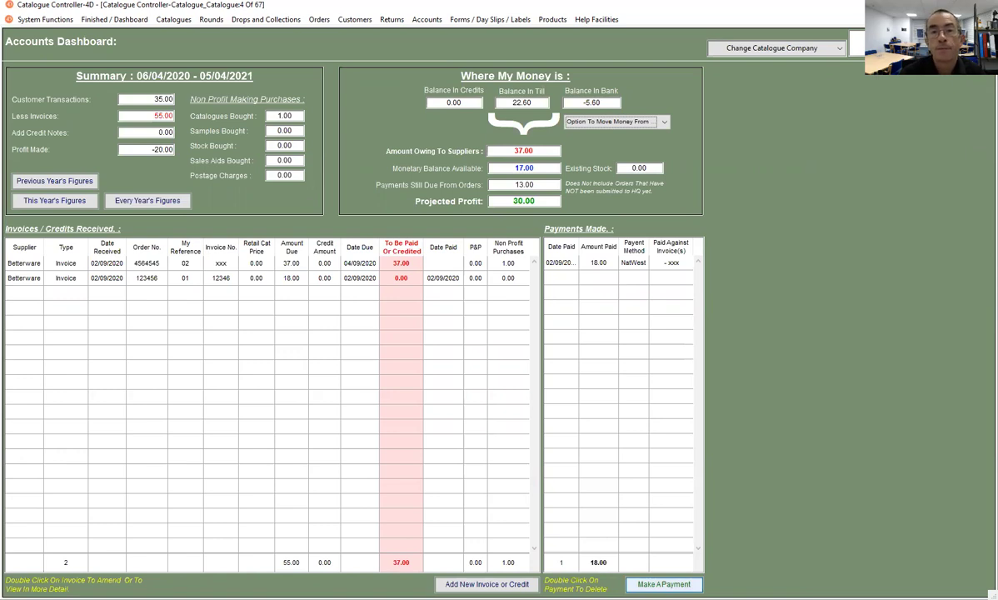
click(663, 584)
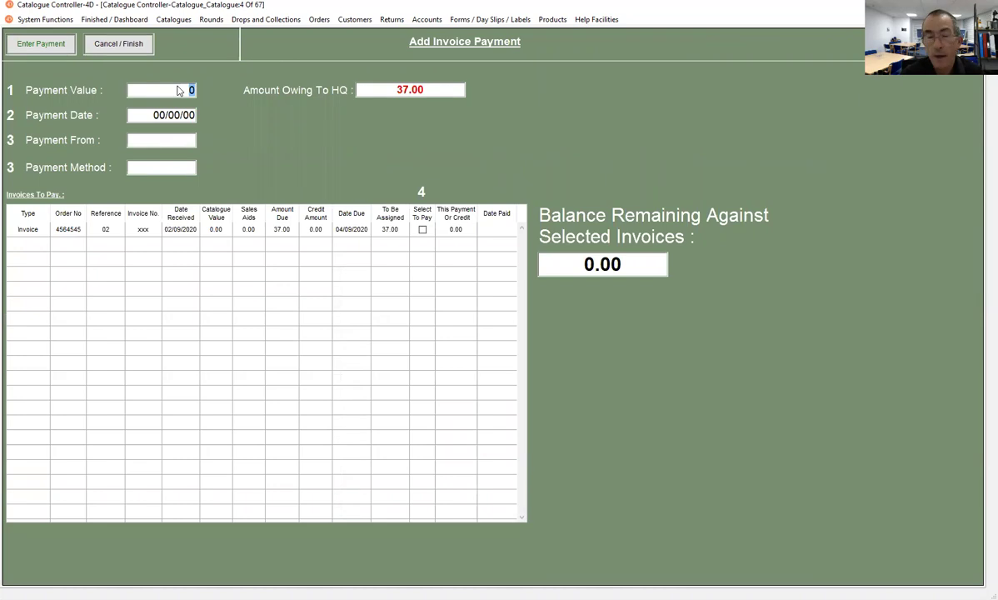
text(37)
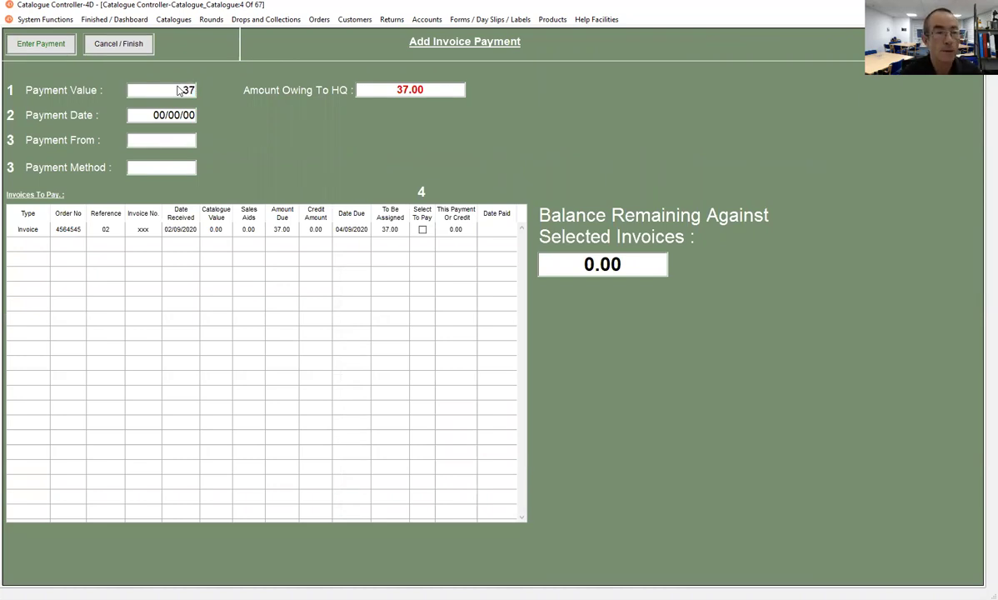
key(Tab)
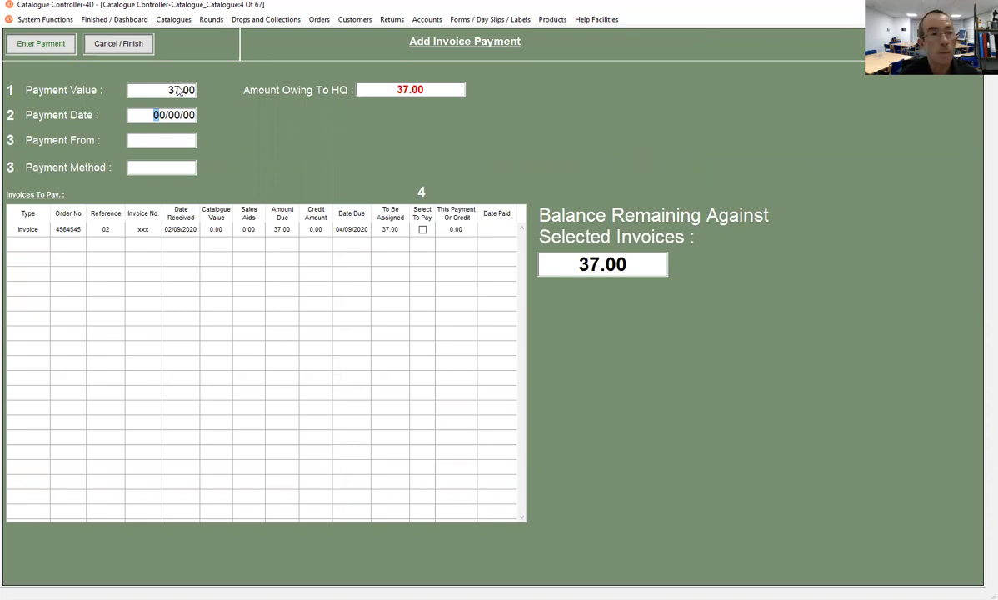
text(030920)
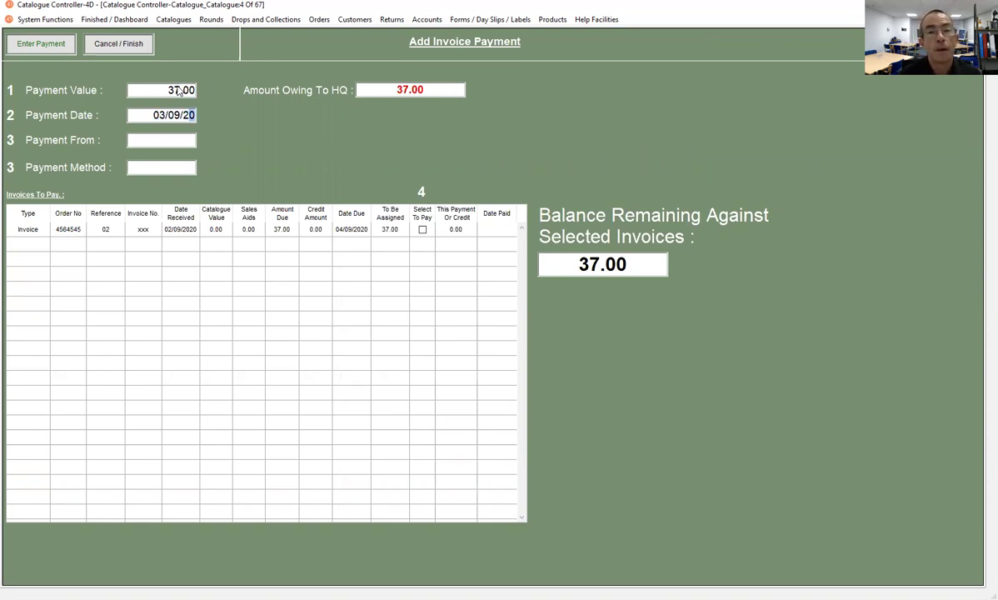
key(Tab)
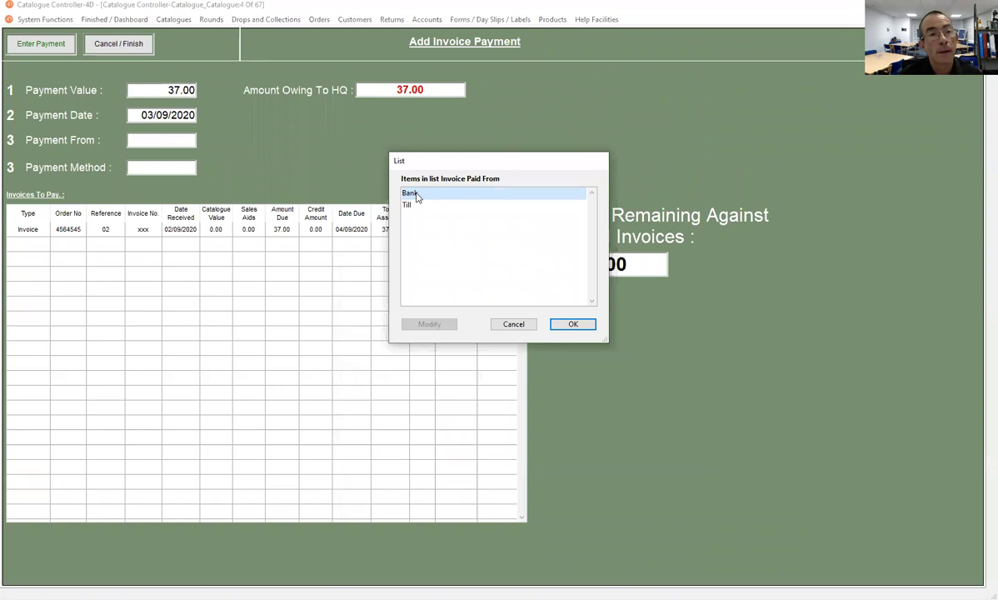
key(Return)
text(NatWet)
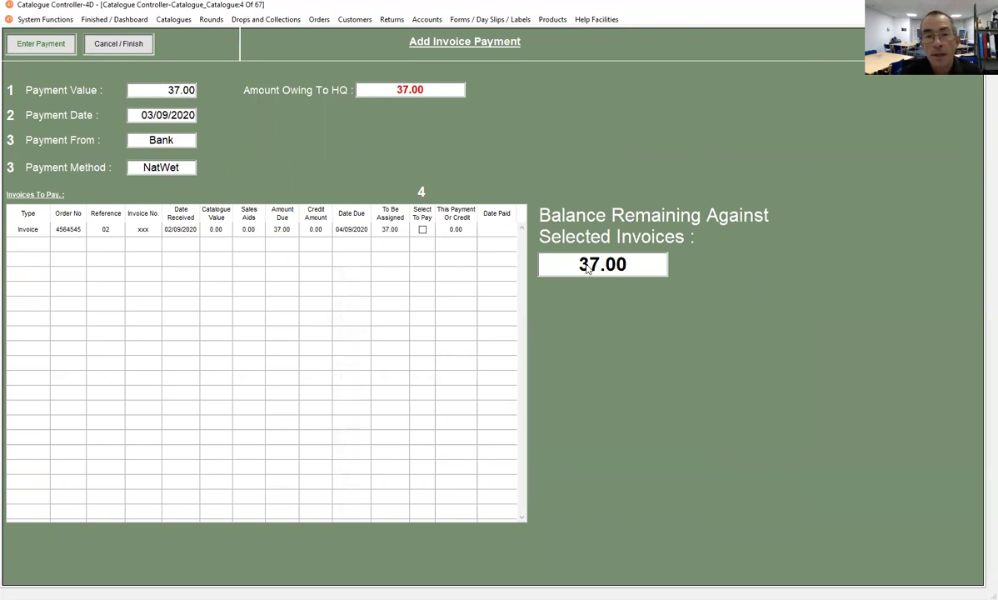
Apply the payment to invoice 4564545 and process it as paid.
click(423, 231)
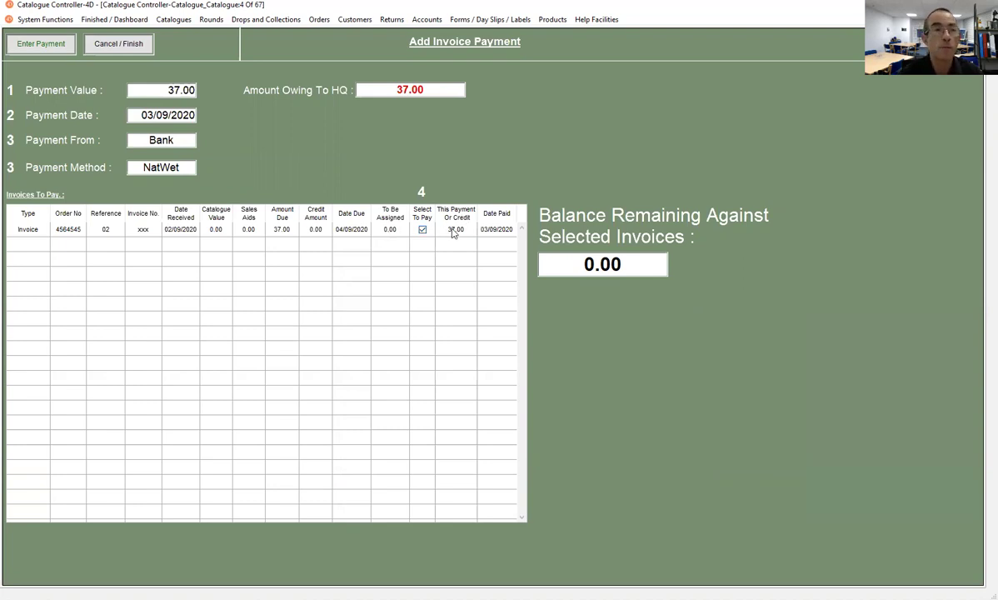
click(42, 43)
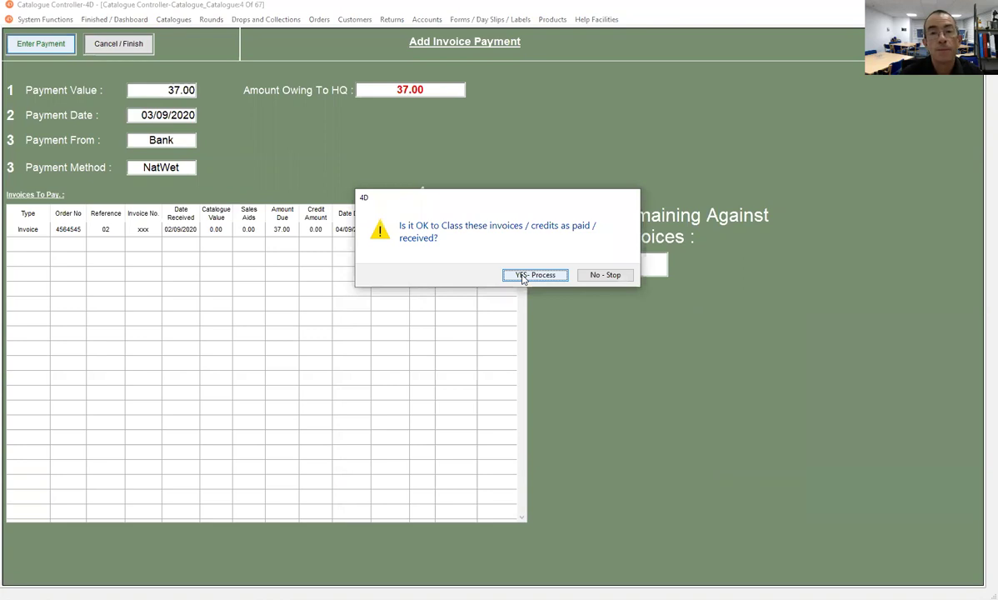
click(523, 277)
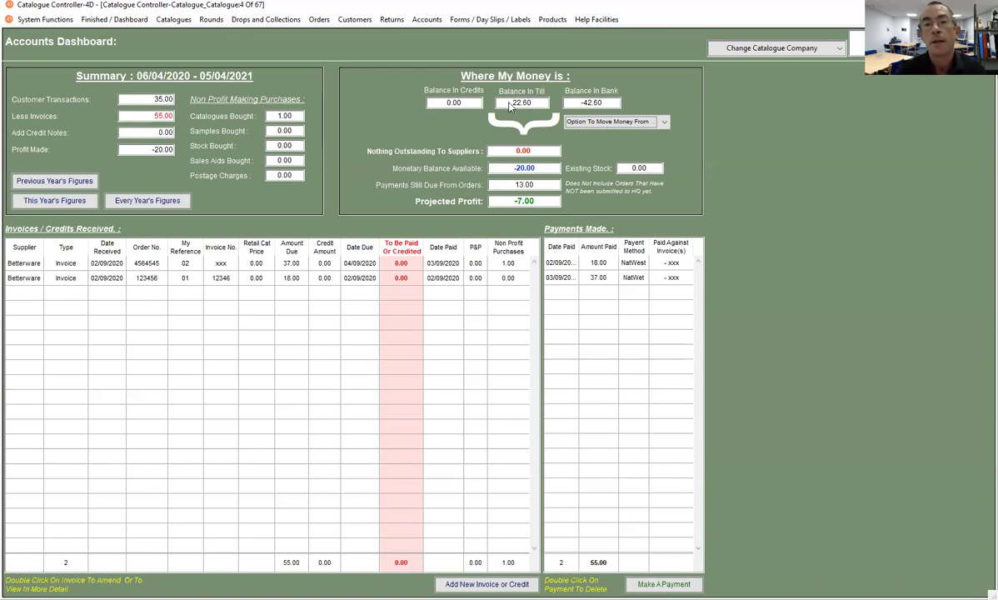
Transfer 20.00 from Till to Bank, leaving Till 2.60 and Bank -22.60.
click(613, 123)
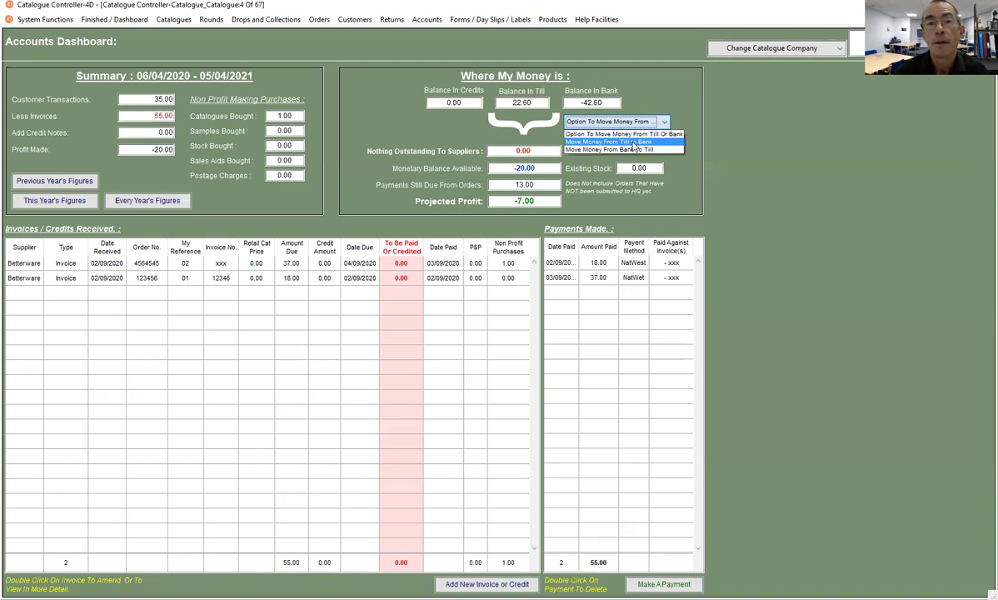
click(635, 146)
text(20.00)
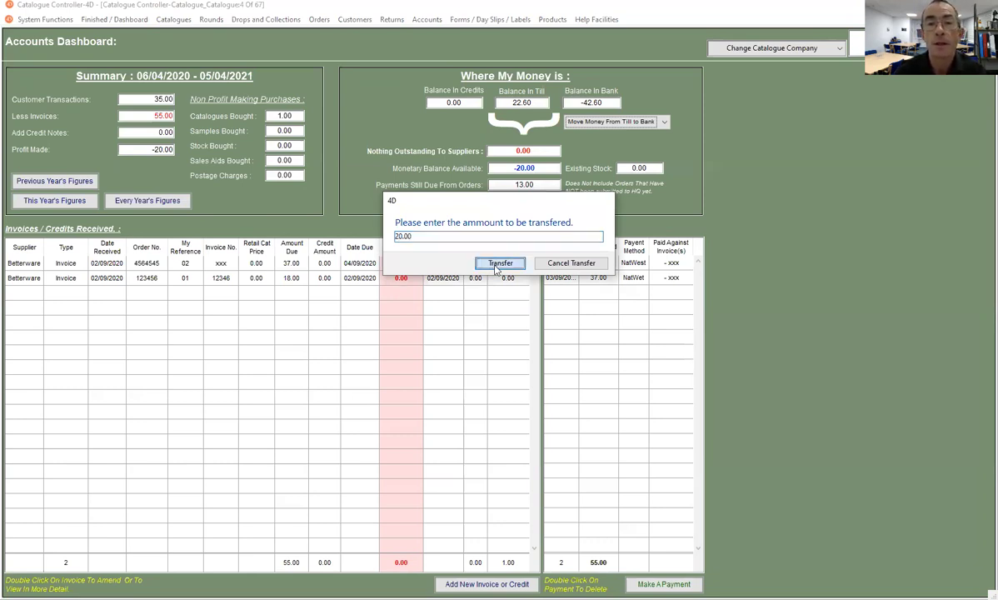
click(499, 263)
click(503, 264)
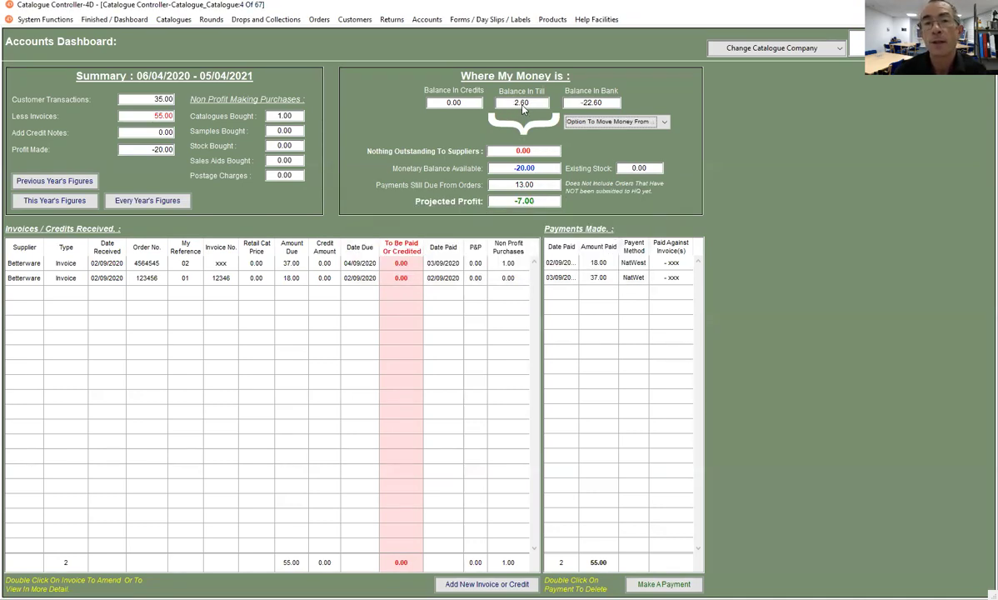